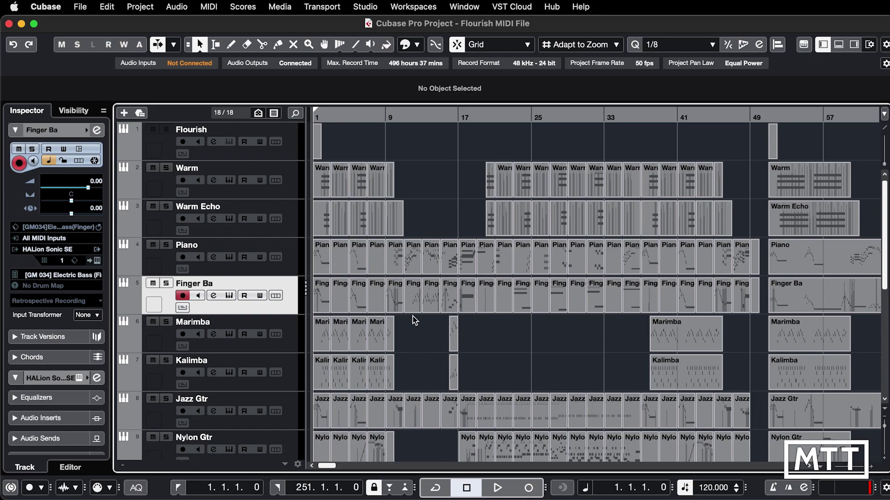
Step: Colour the bar 11 Finger Ba part red from the Colorize palette, deselect it, and place the playback position at bar 13
click(412, 297)
click(436, 45)
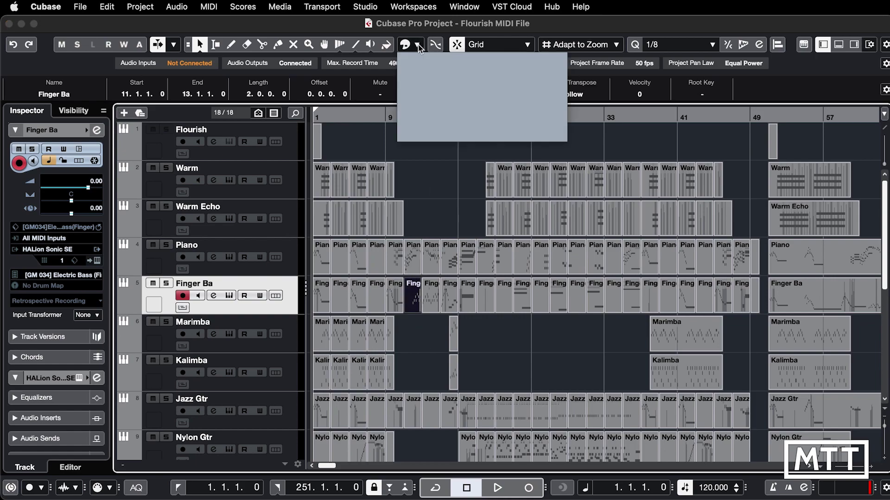
click(412, 82)
click(427, 341)
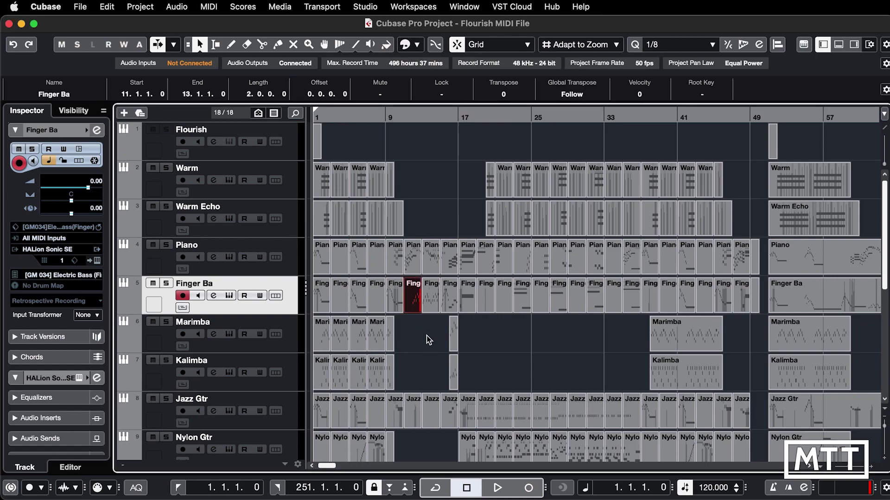
click(425, 346)
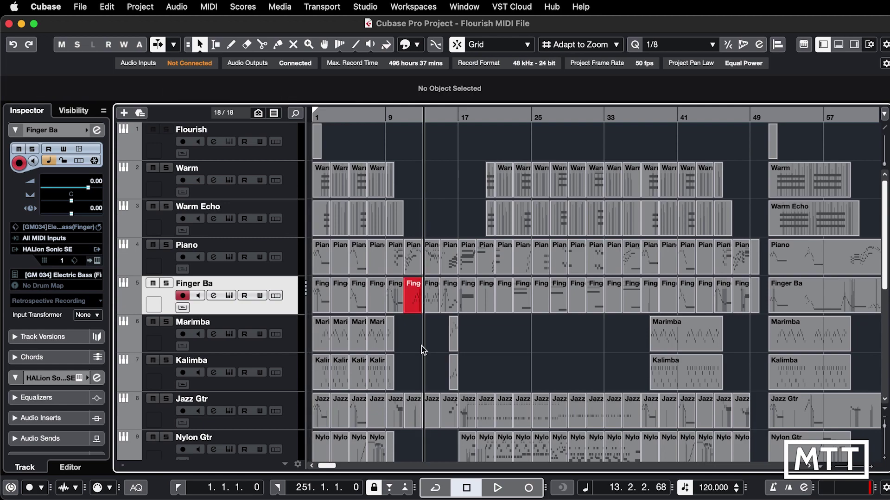
Step: Switch to the Glue tool for joining parts
click(277, 44)
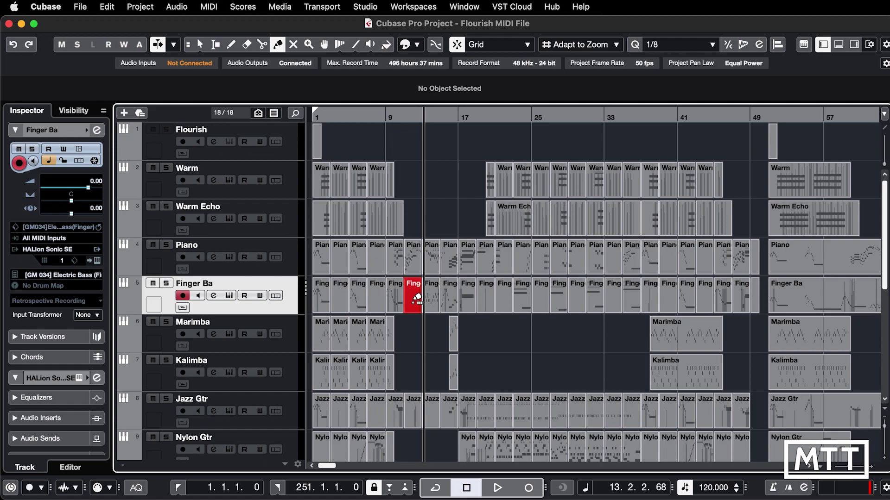
alt+click(416, 299)
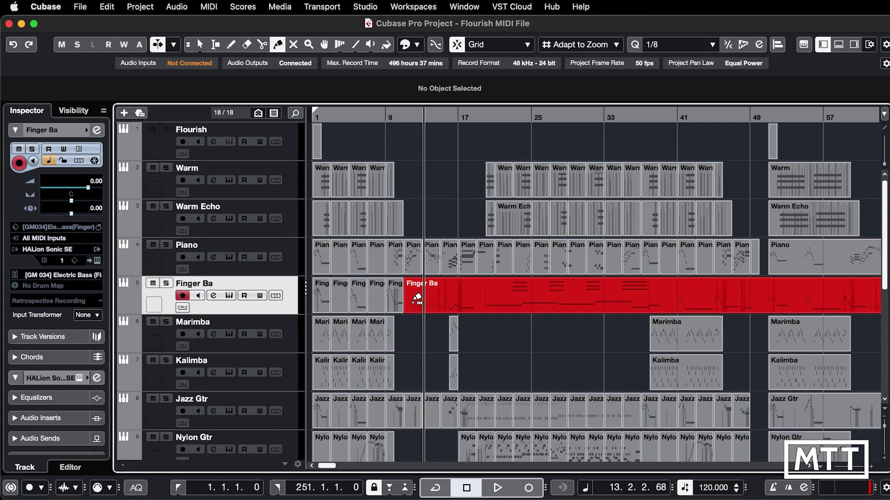
key(g)
key(g)
key(g)
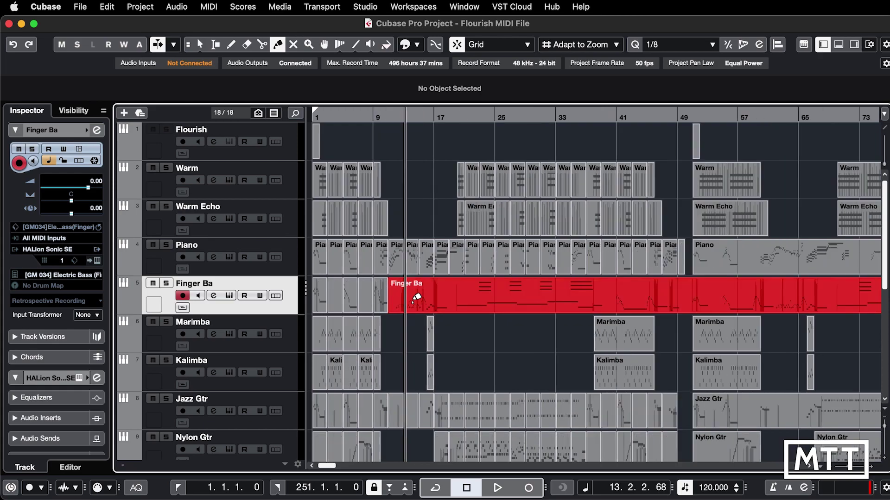
key(h)
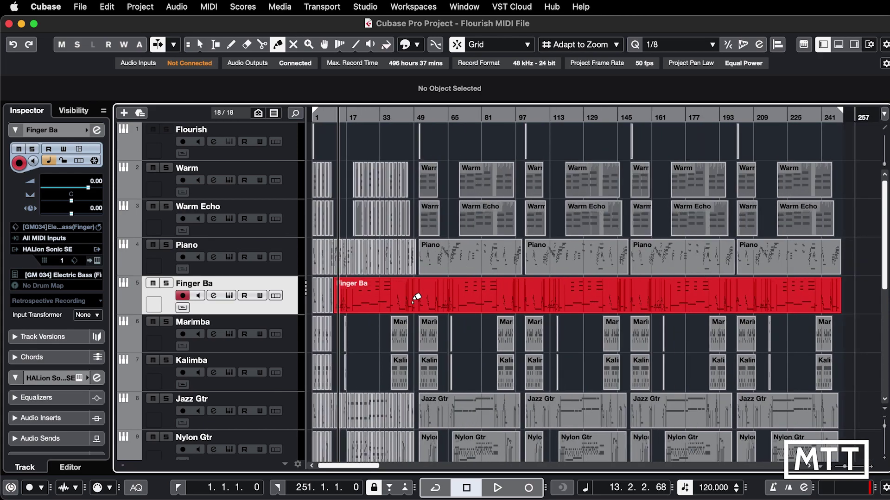
key(h)
key(h)
key(h)
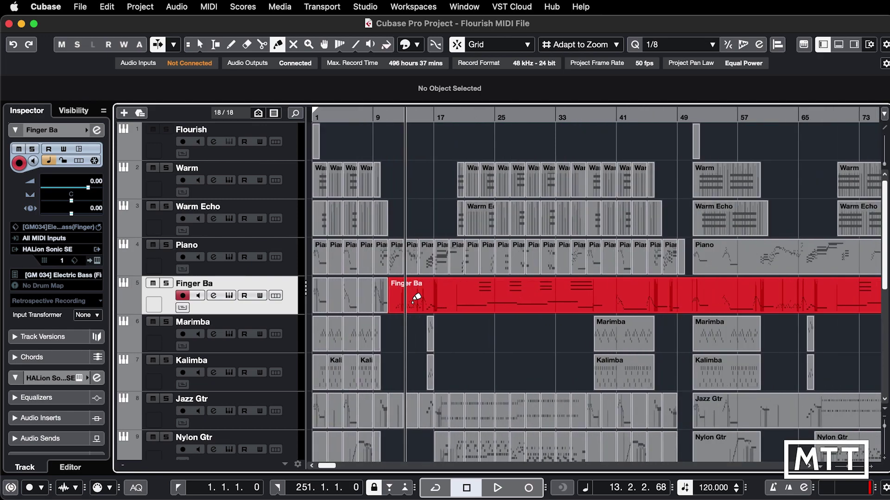
key(h)
key(h)
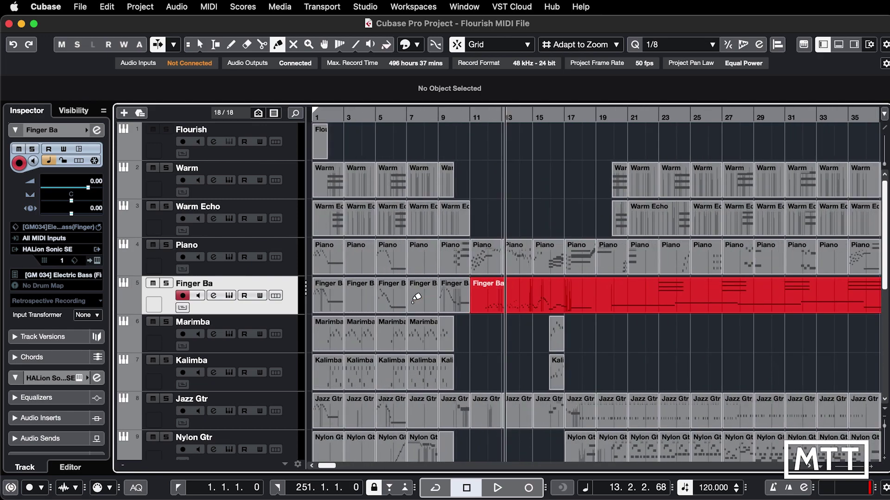